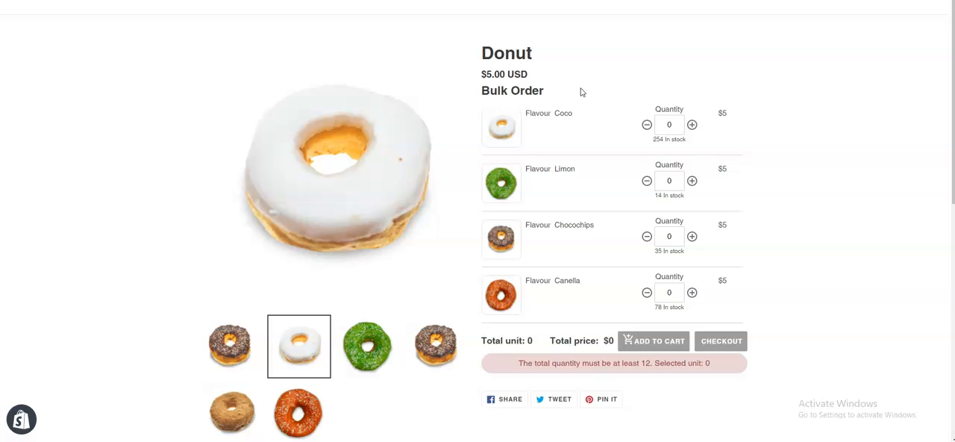
Inspect the Donut product's main price on the storefront page and copy its div class name price__regular
right_click(700, 45)
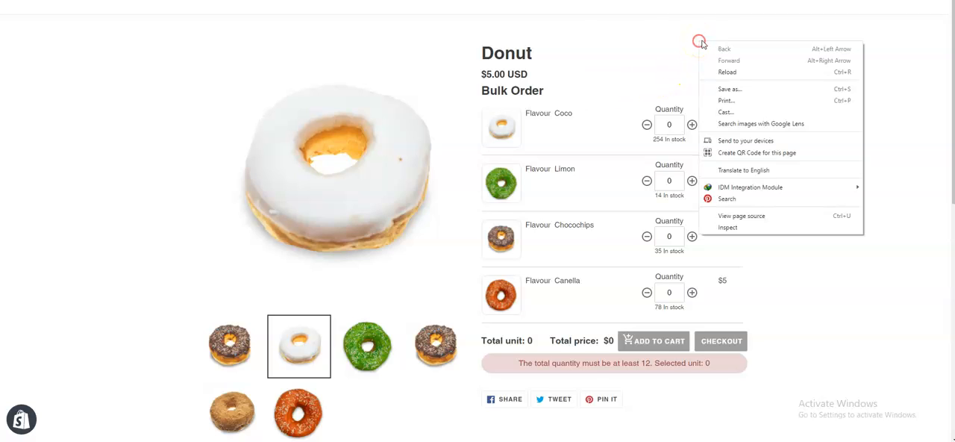
click(727, 228)
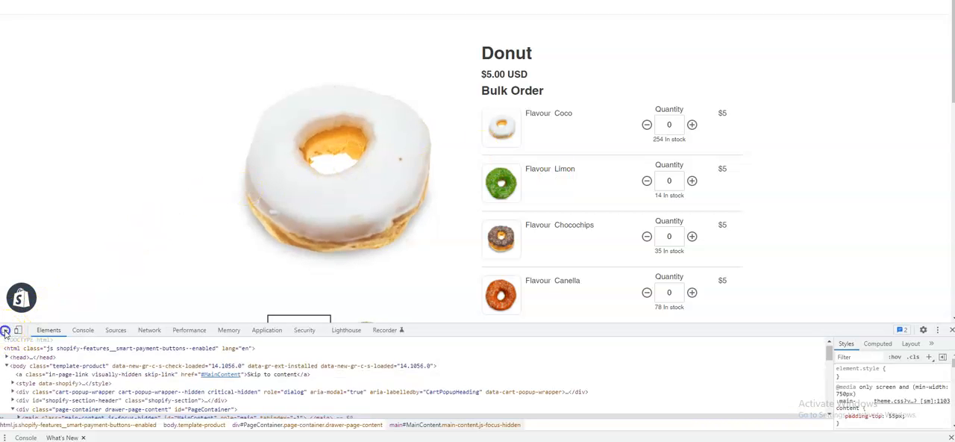
click(6, 331)
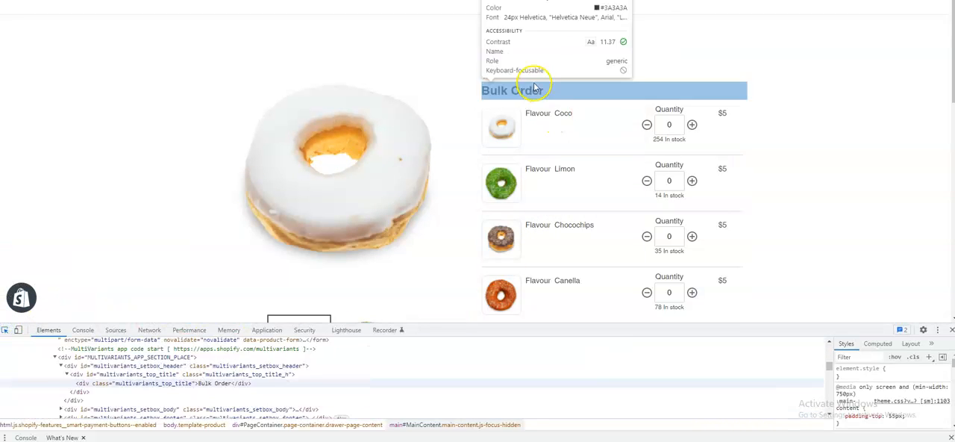
click(505, 76)
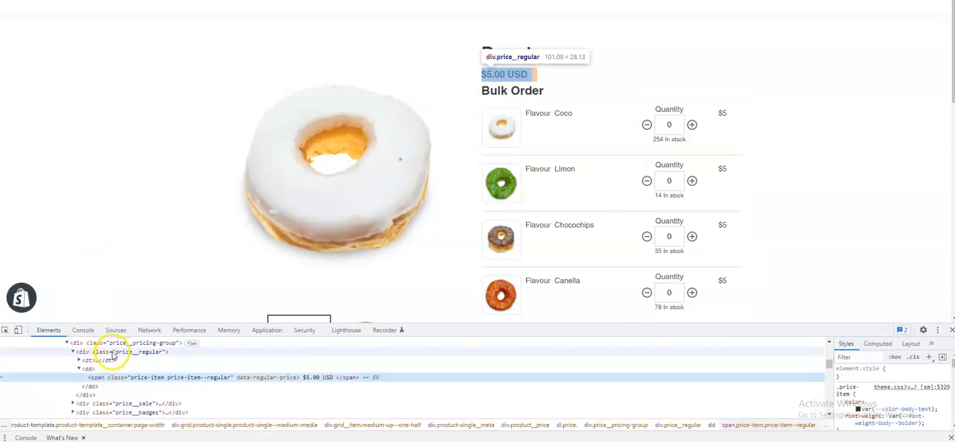
double_click(136, 352)
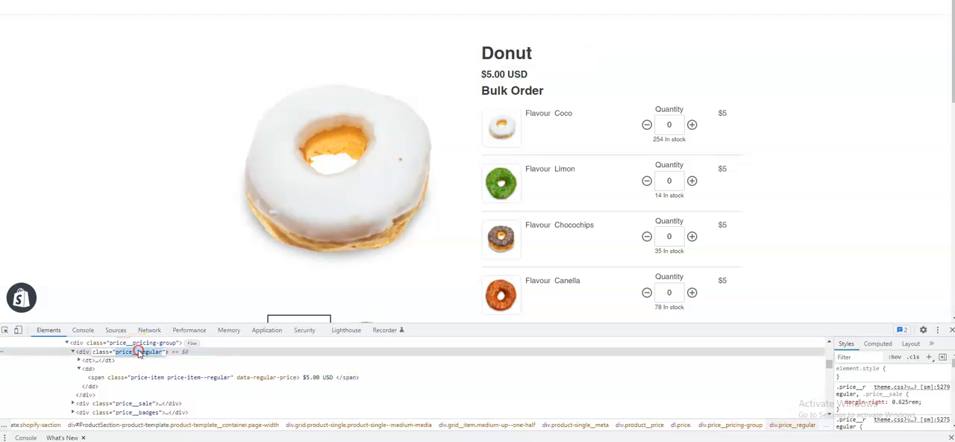
right_click(138, 353)
click(167, 259)
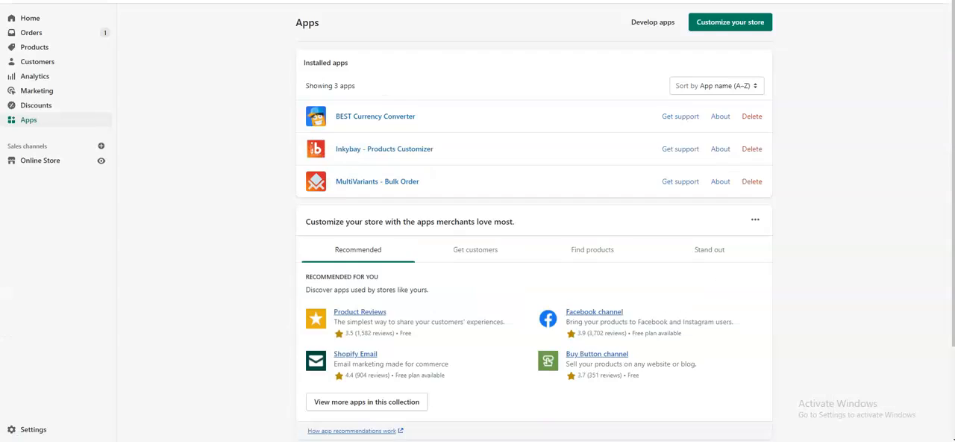
Open the MultiVariants - Bulk Order app and bring up the Custom CSS of the Donut ruleset's theme
click(368, 179)
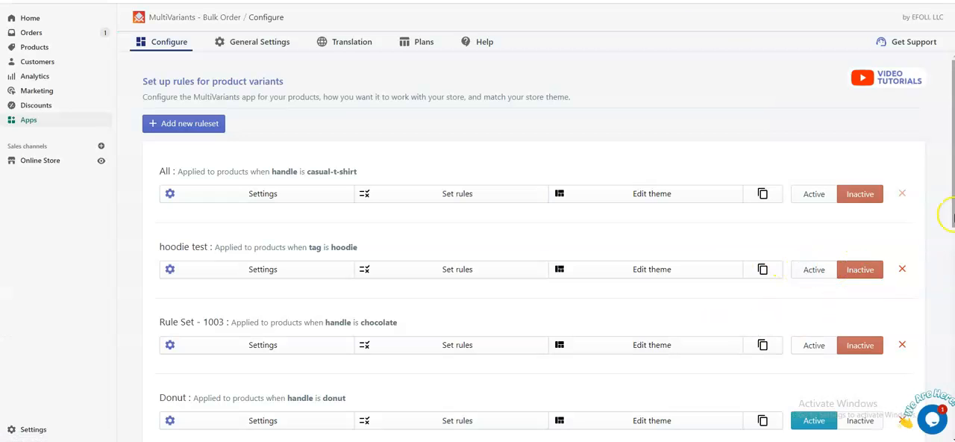
scroll(950, 275, down, 2)
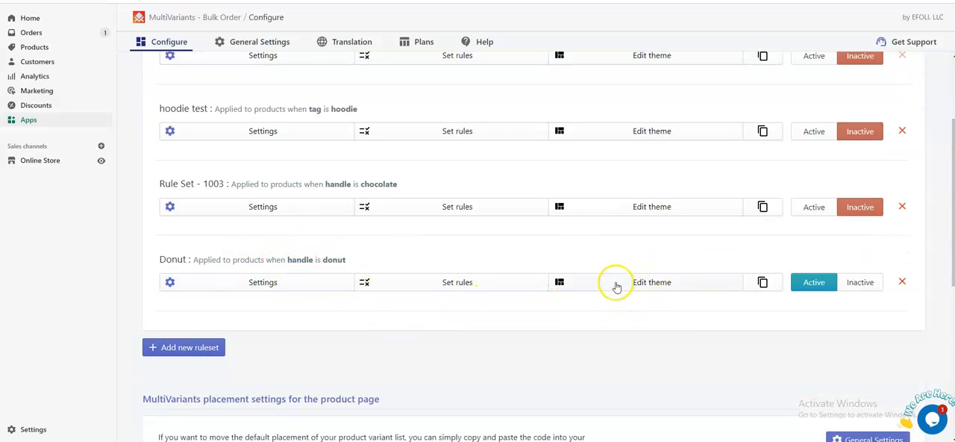
click(662, 281)
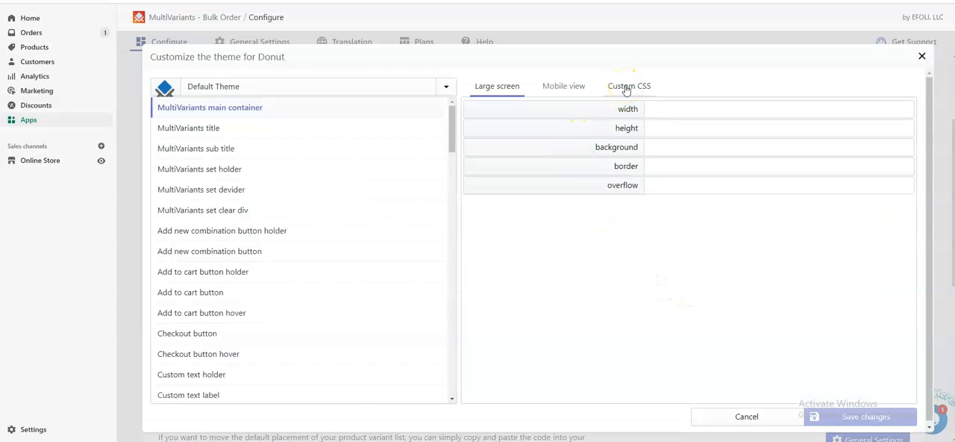
click(626, 88)
Add the custom CSS rule .price__regular{Display:none!important;} to the Donut theme and save the changes
right_click(522, 118)
click(548, 194)
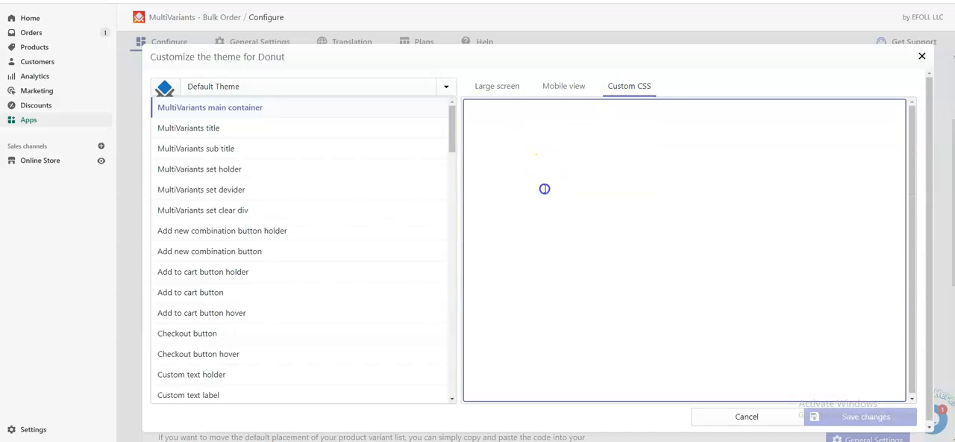
click(474, 108)
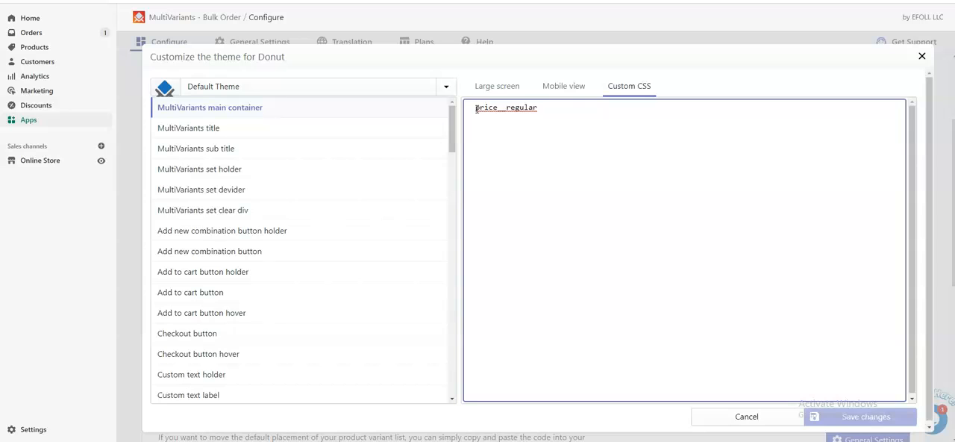
text(.)
click(552, 109)
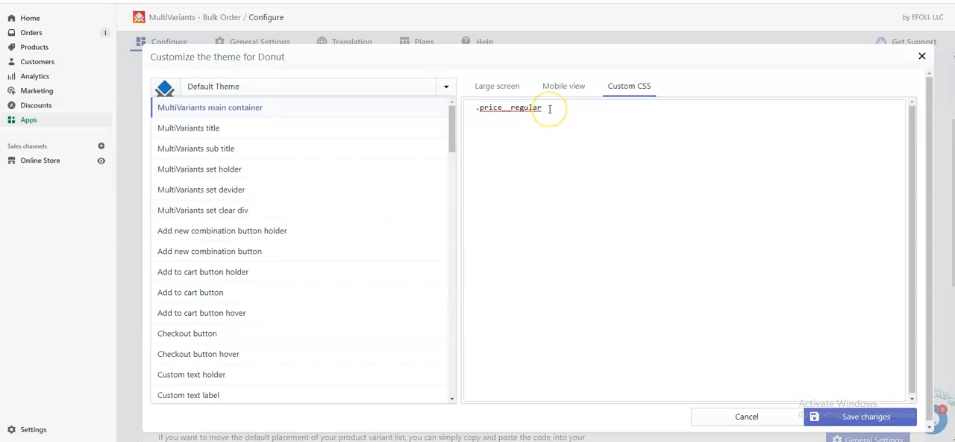
click(549, 109)
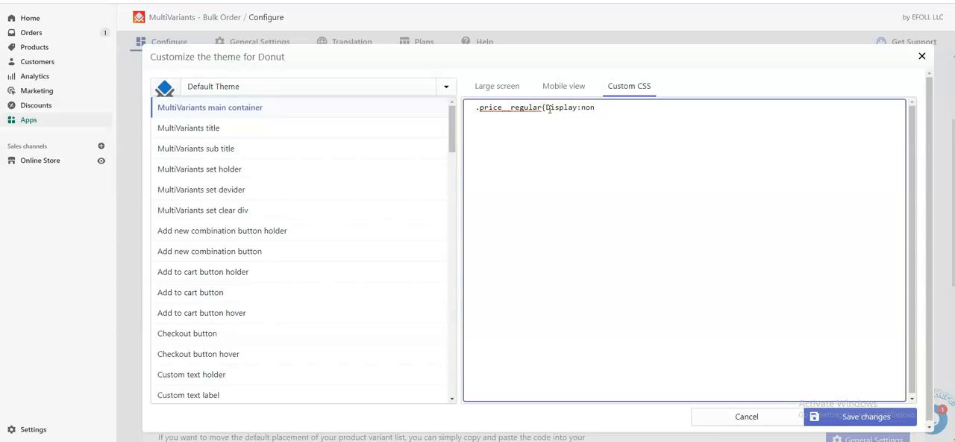
click(608, 107)
click(643, 107)
key(BackSpace)
click(645, 107)
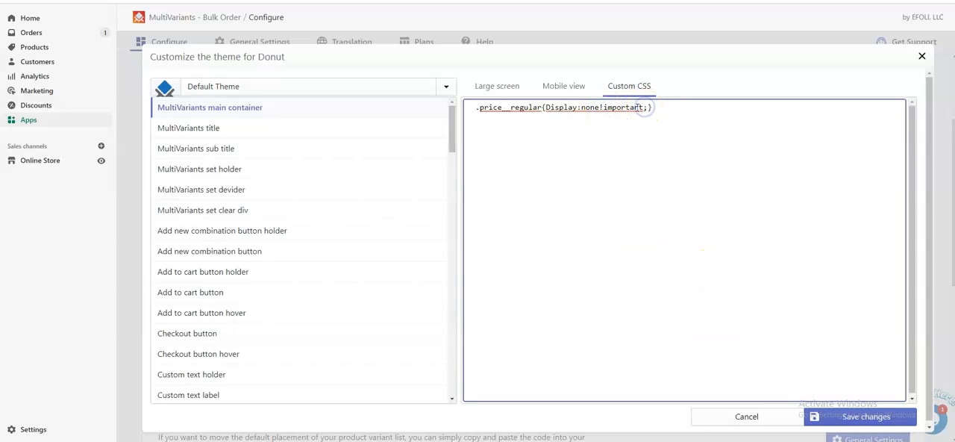
click(836, 417)
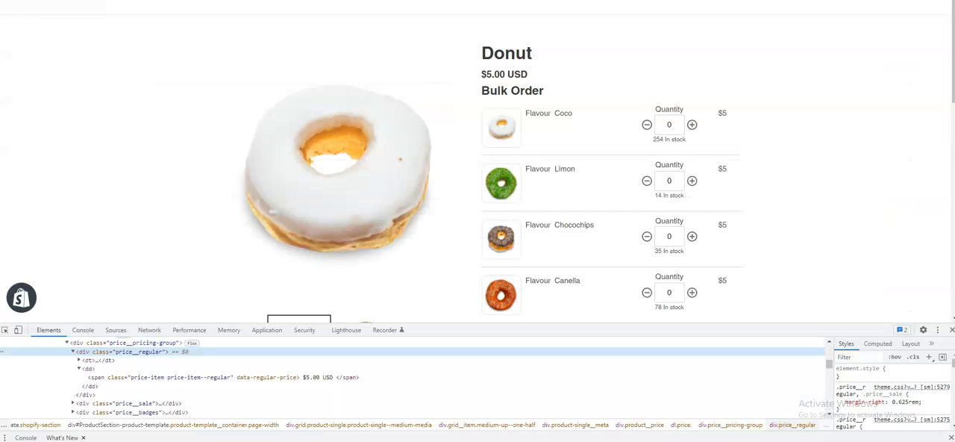
Reload the Donut product page and check the price area beneath the product name
key(F5)
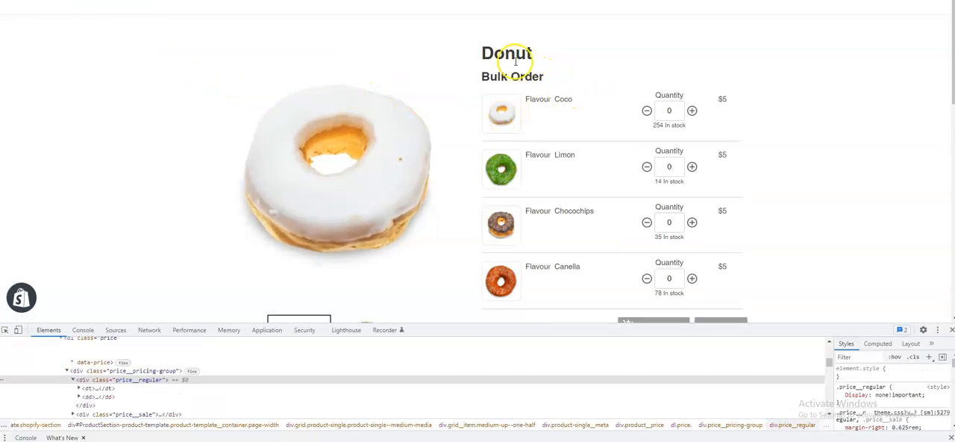
drag(526, 74, 558, 66)
click(560, 67)
Set the MultiVariants store-view title of the Donut ruleset to $12 and save the settings
click(585, 1)
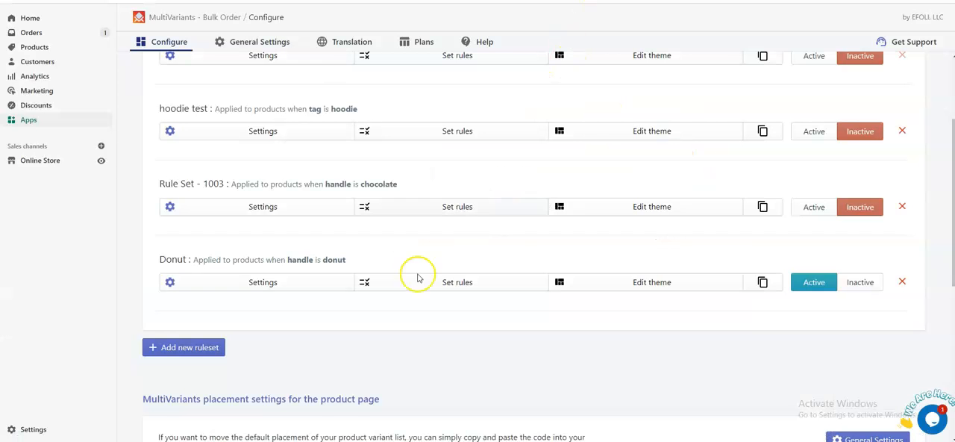
click(256, 281)
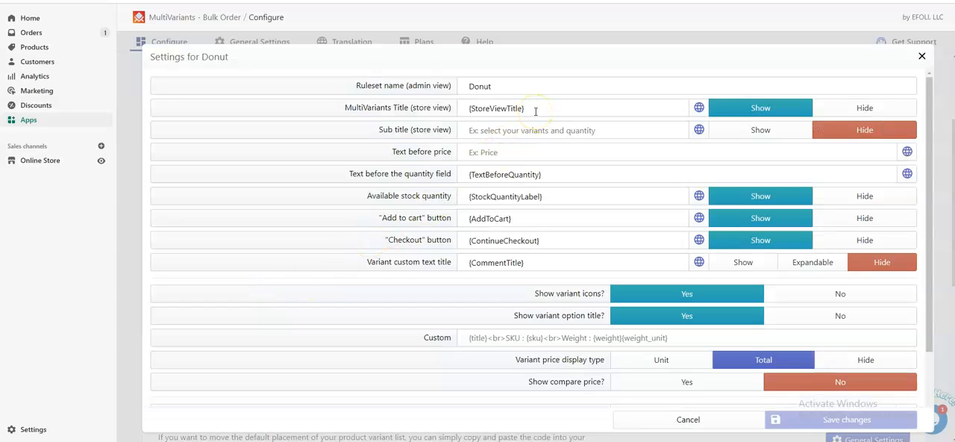
drag(527, 108, 460, 108)
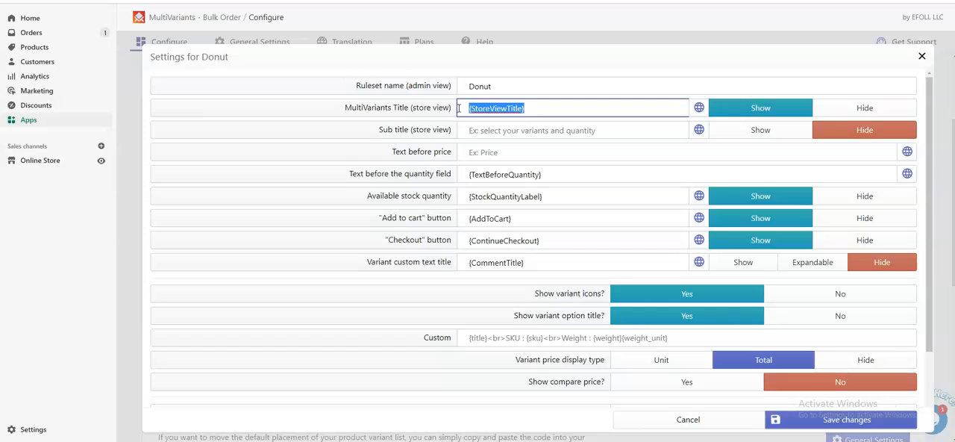
text($12)
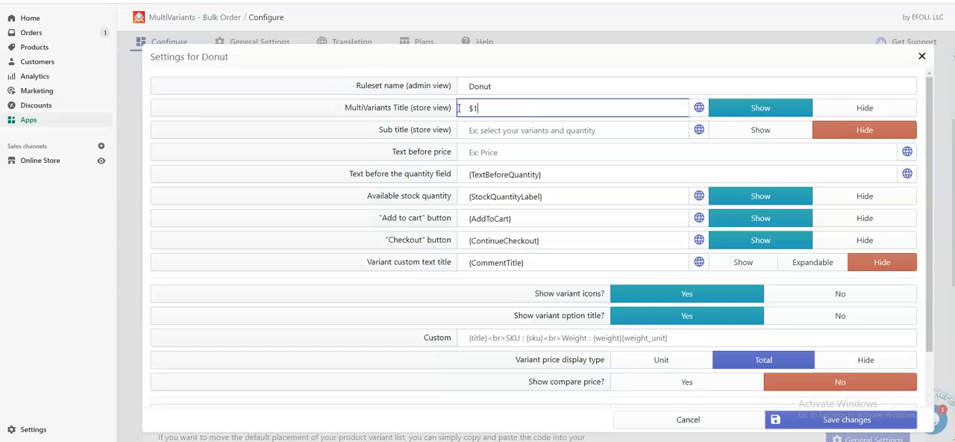
click(805, 419)
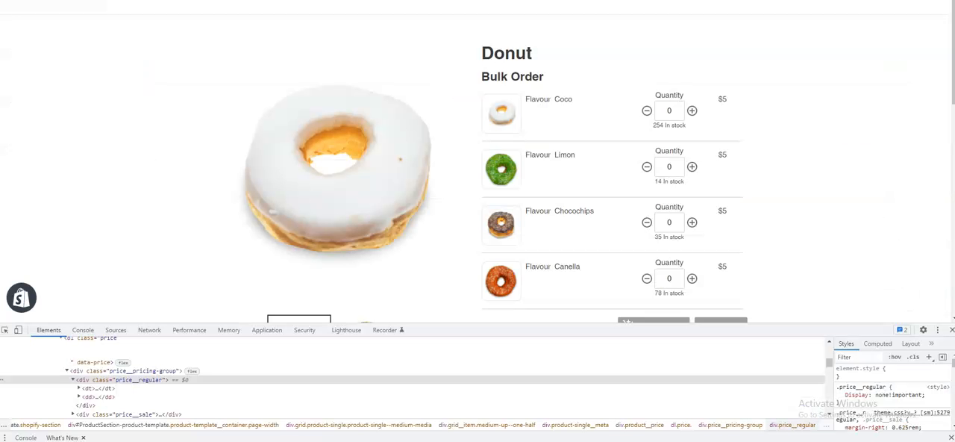
Reload the Donut product page, close the developer tools and check the title above the variant list
key(F5)
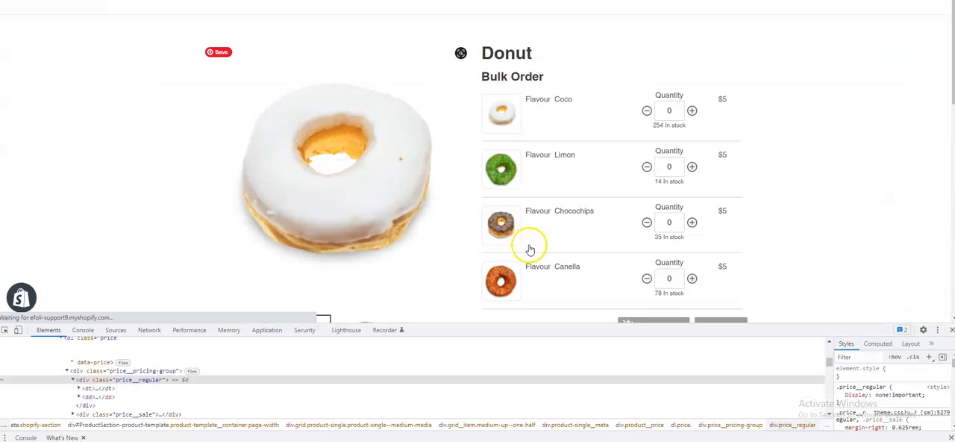
click(952, 330)
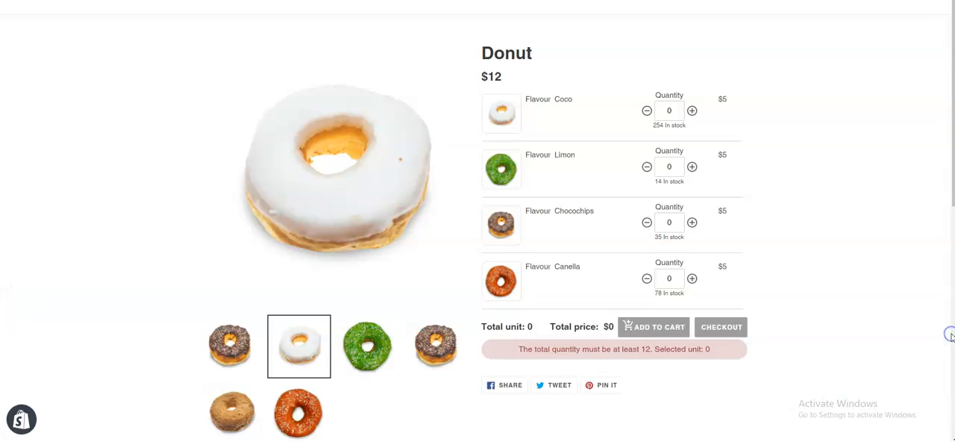
double_click(500, 75)
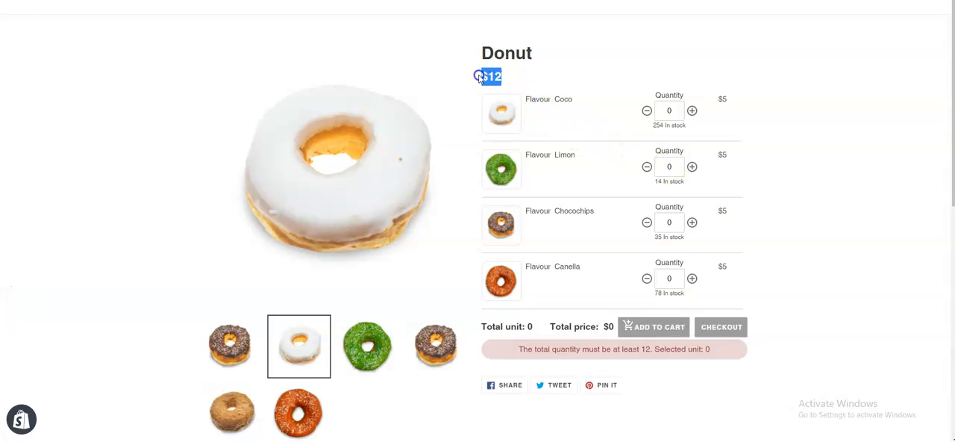
click(531, 68)
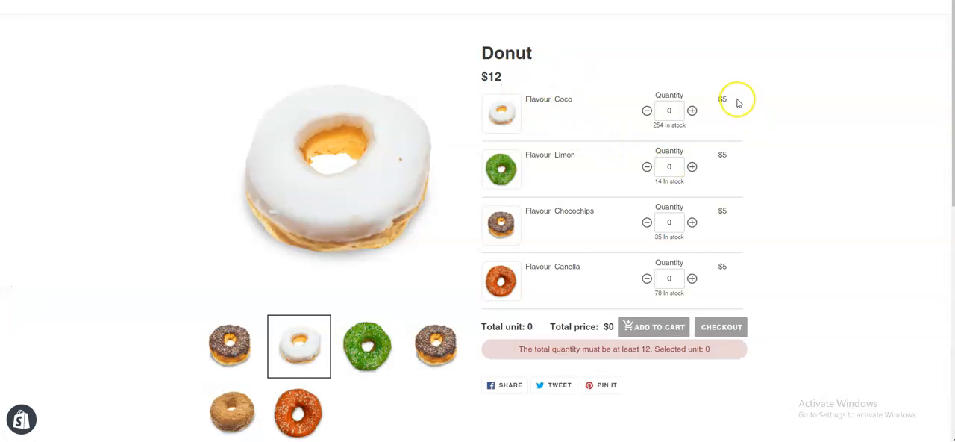
Inspect the Coco variant's price on the product page and copy its holder class name multivariants_block_prc_holder
double_click(723, 99)
right_click(781, 113)
click(792, 133)
right_click(792, 133)
click(834, 317)
key(ctrl+shift+i)
click(6, 330)
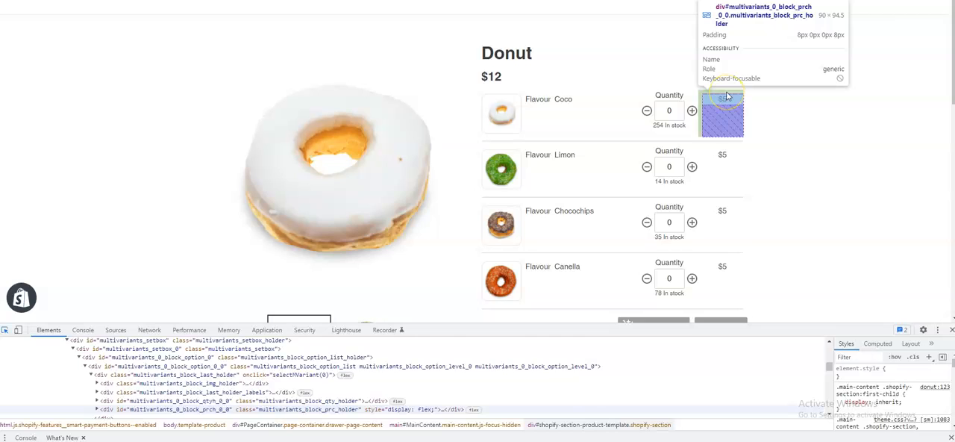
click(728, 96)
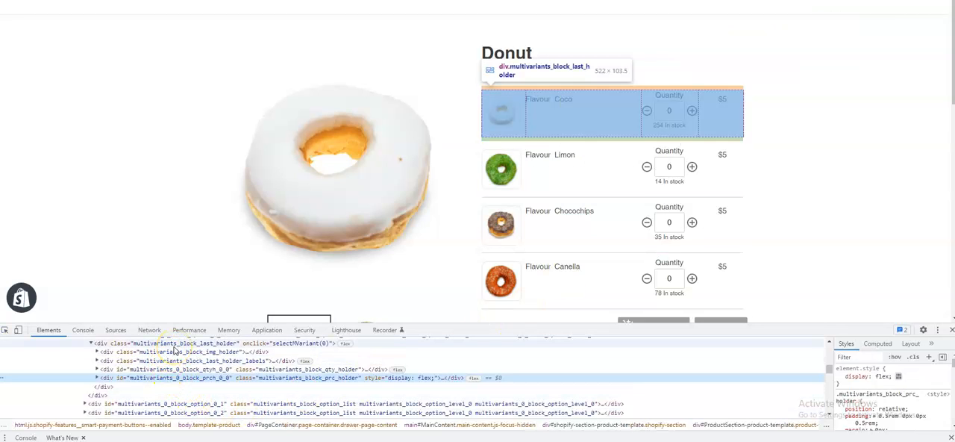
click(210, 386)
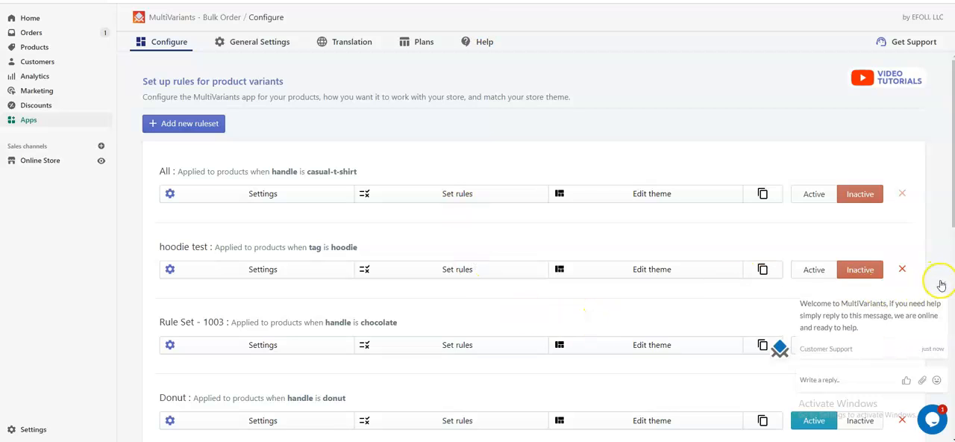
Switch back to the MultiVariants app and open the Donut theme's Custom CSS for editing after the existing rule
scroll(709, 239, down, 5)
scroll(702, 220, up, 2)
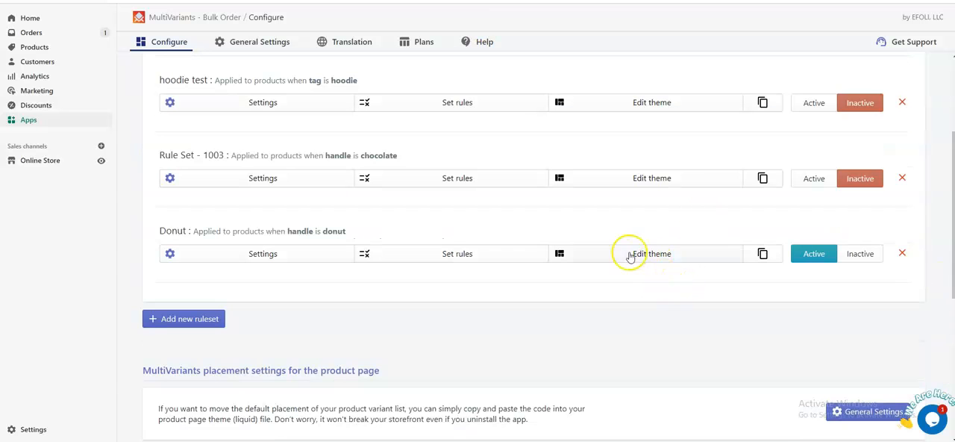
click(666, 253)
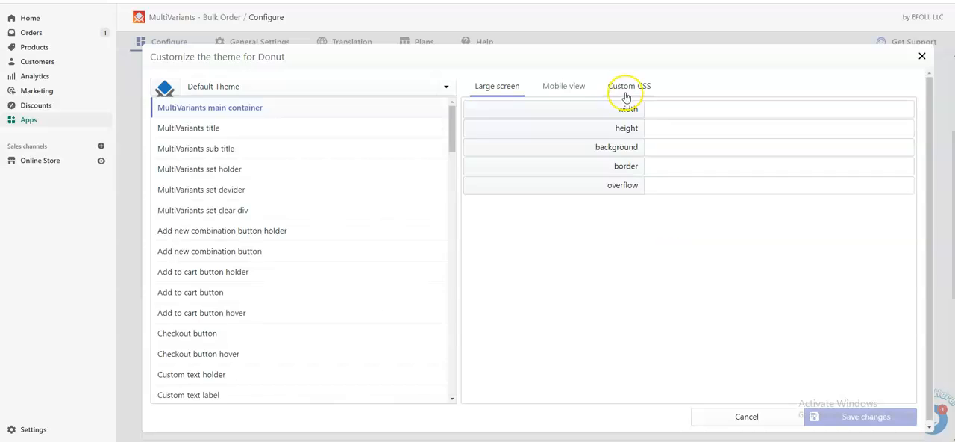
click(633, 82)
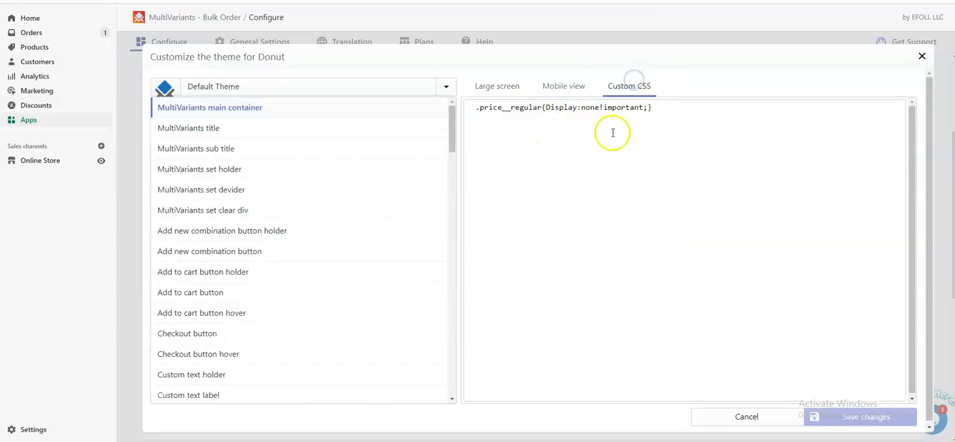
click(663, 112)
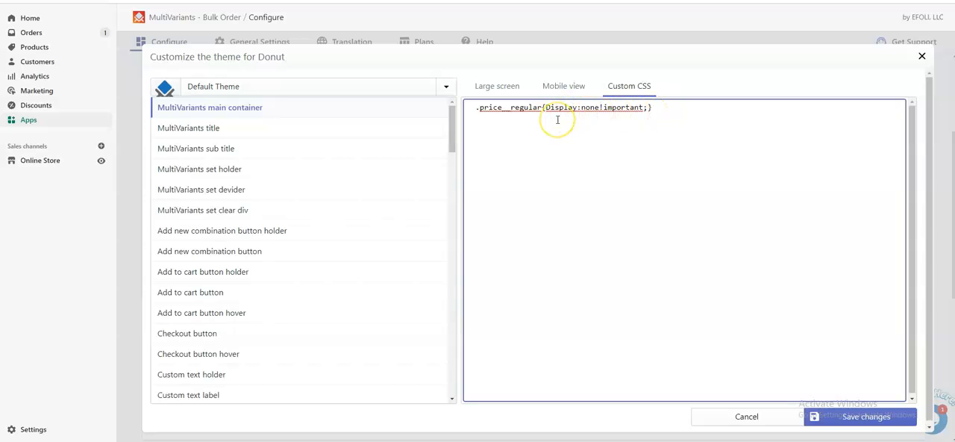
Add a .multivariants_block_prc_holder rule with display:none on a new line of the custom CSS and save the changes
click(509, 119)
click(659, 103)
key(ctrl+v)
click(652, 109)
key(Return)
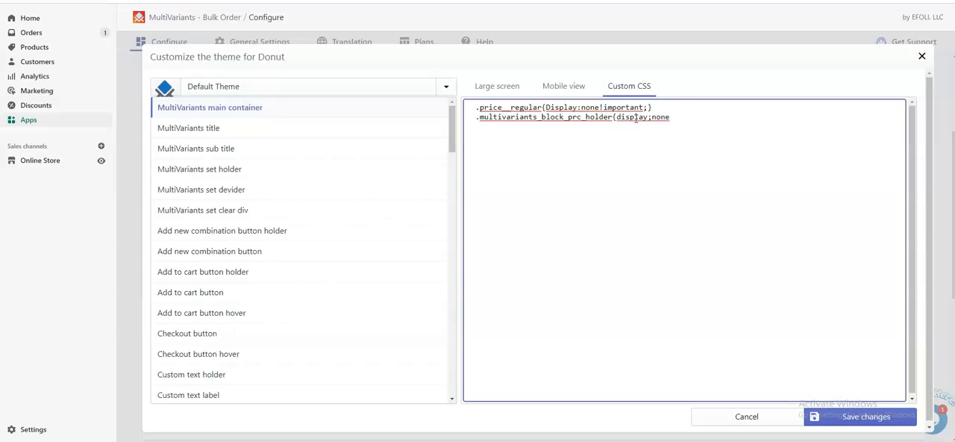
click(650, 122)
key(BackSpace)
text(:)
click(672, 120)
click(855, 415)
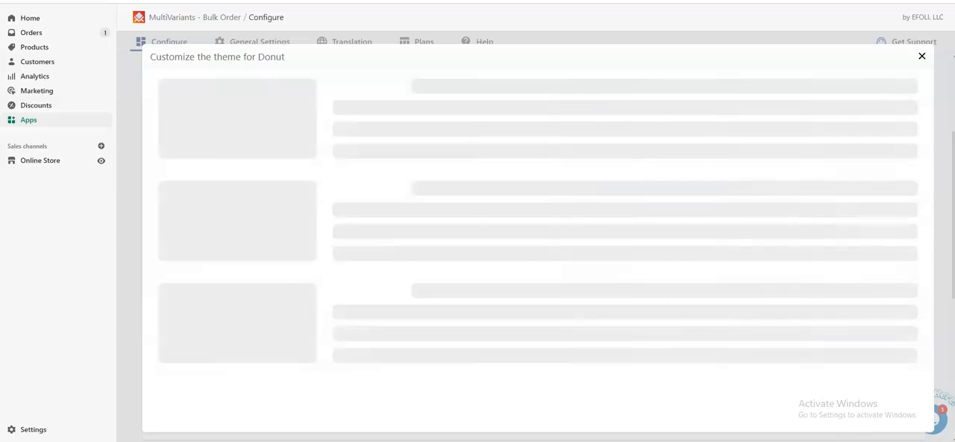
Return to the Donut product page and reload it to check the price column of the variants
click(569, 415)
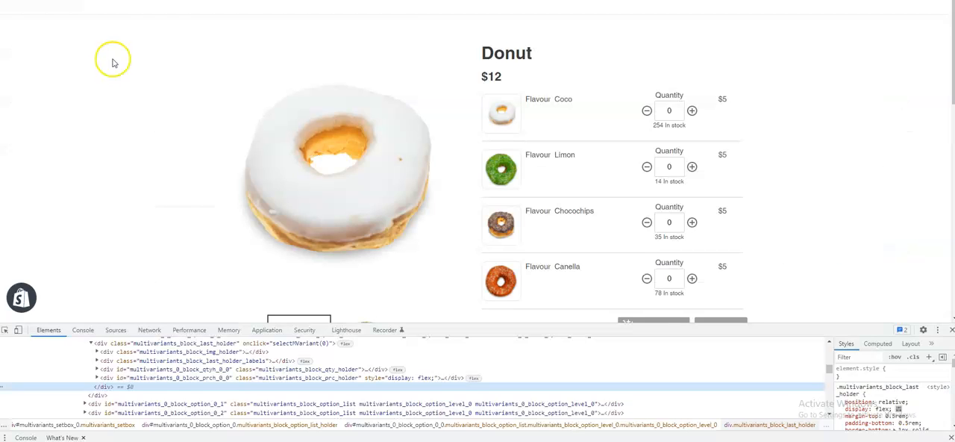
right_click(114, 60)
click(149, 94)
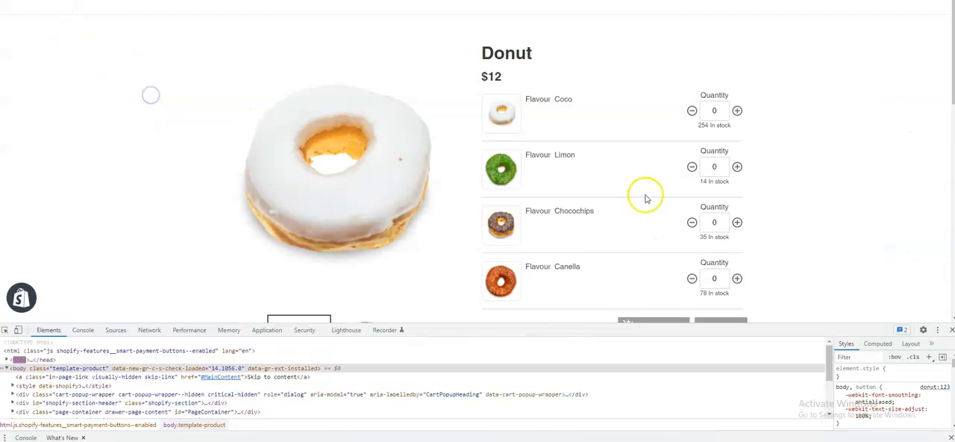